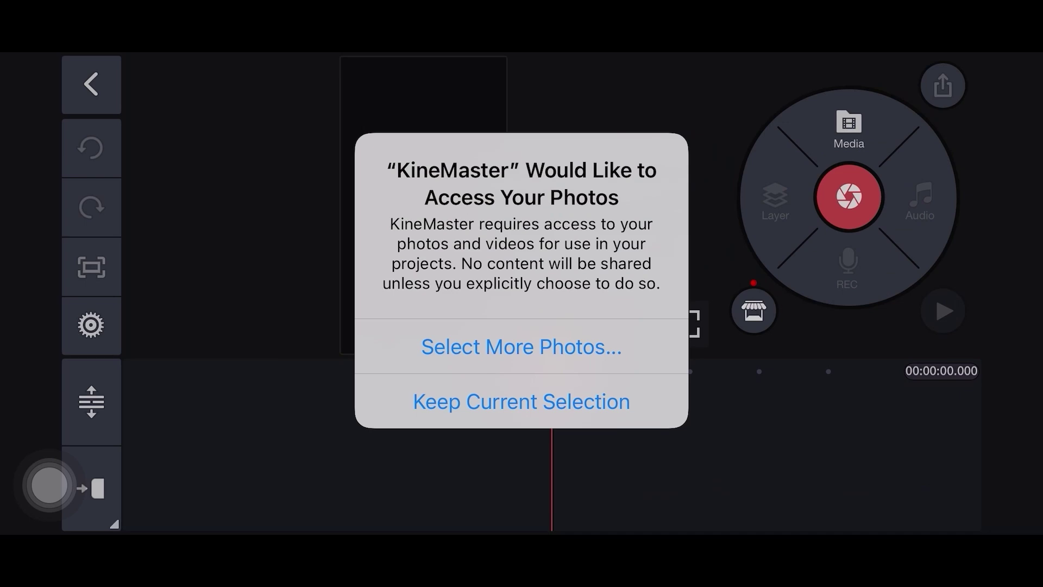
Grant KineMaster access to the woman-in-blue and kneeling-man videos and close the picker
click(512, 344)
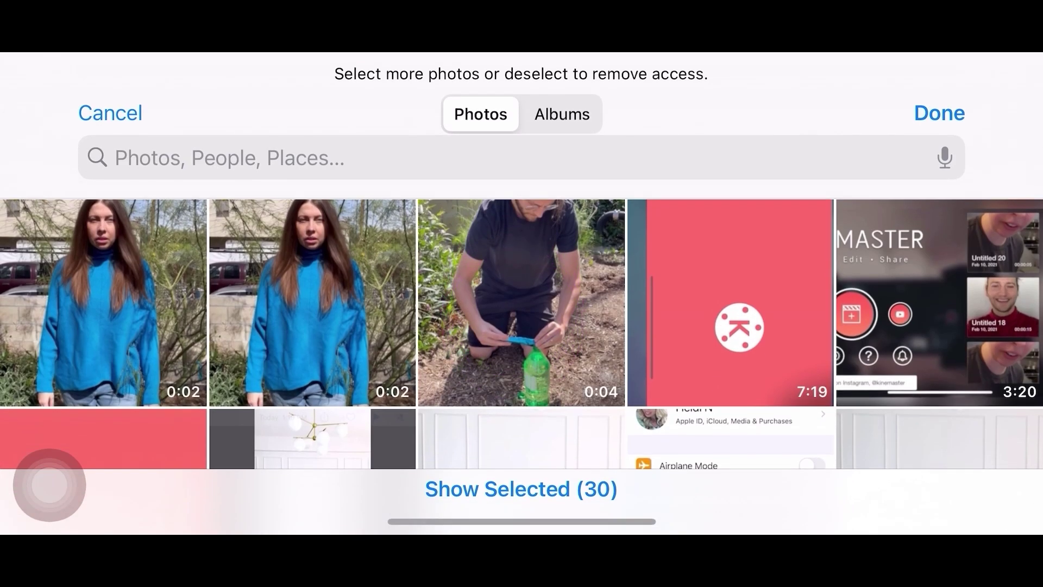
click(184, 387)
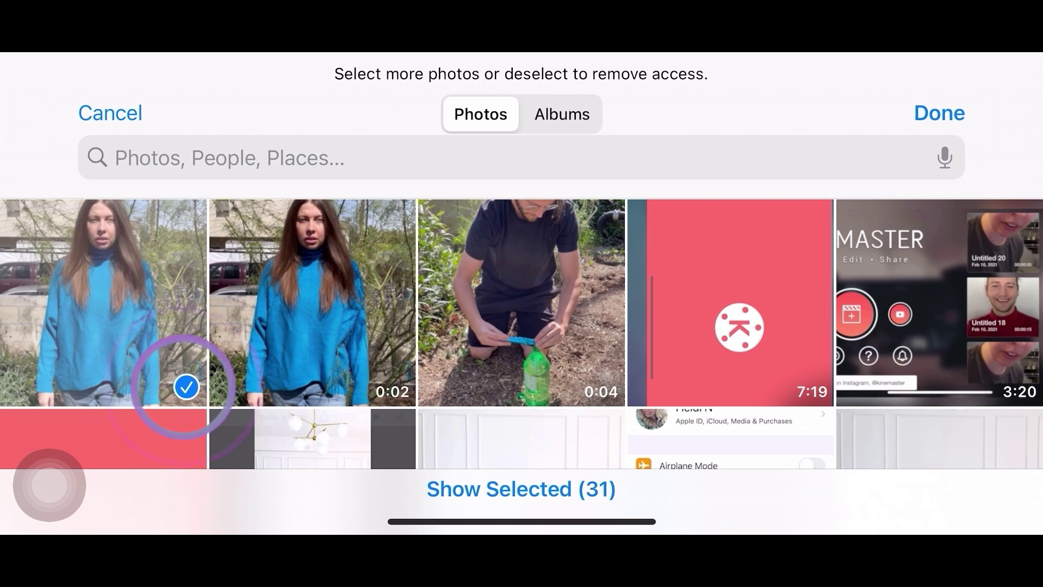
click(601, 383)
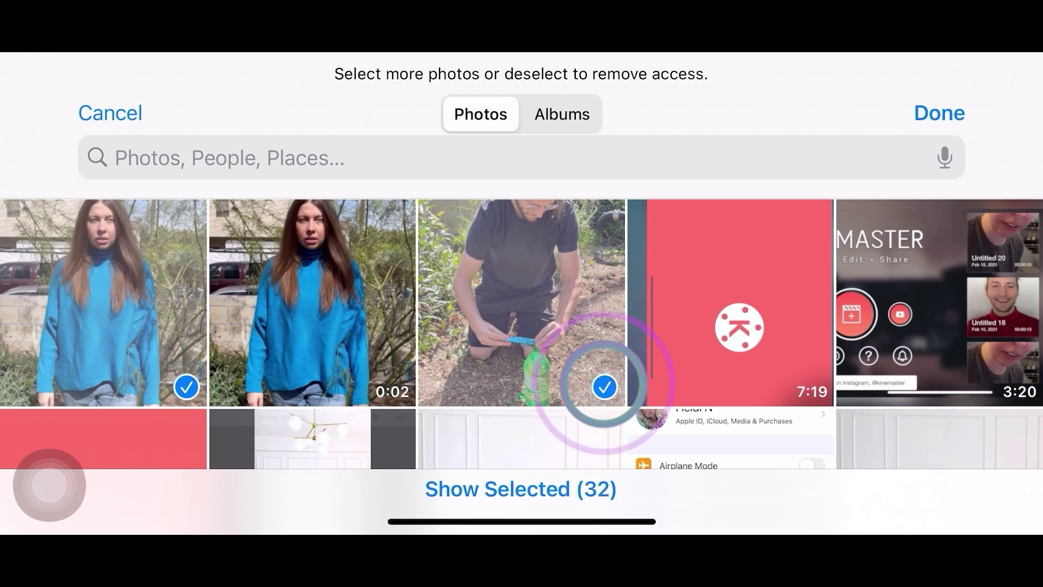
click(942, 116)
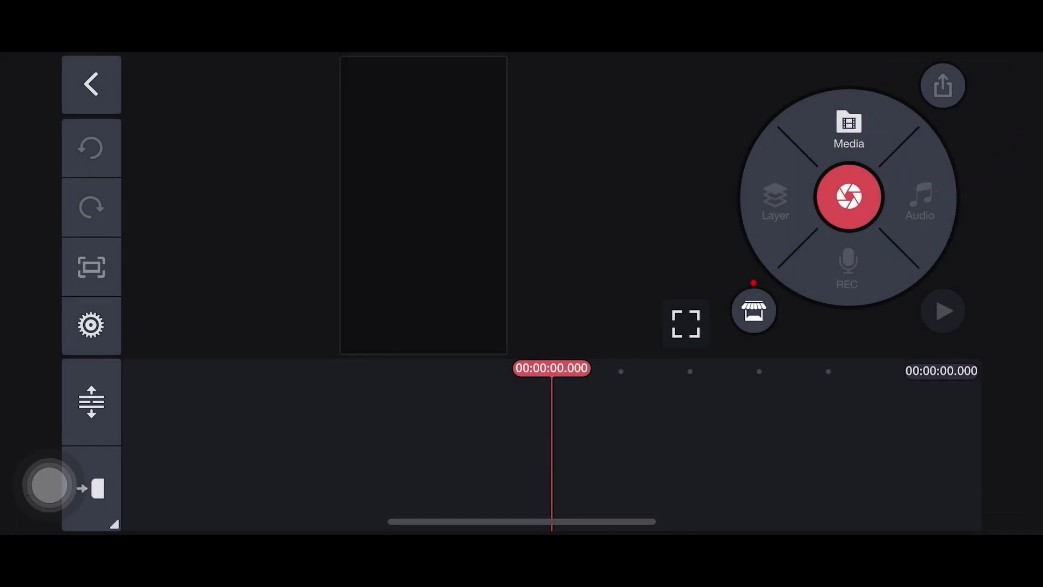
Add the woman-in-blue clip then the kneeling-man clip from the All album to the timeline
click(848, 127)
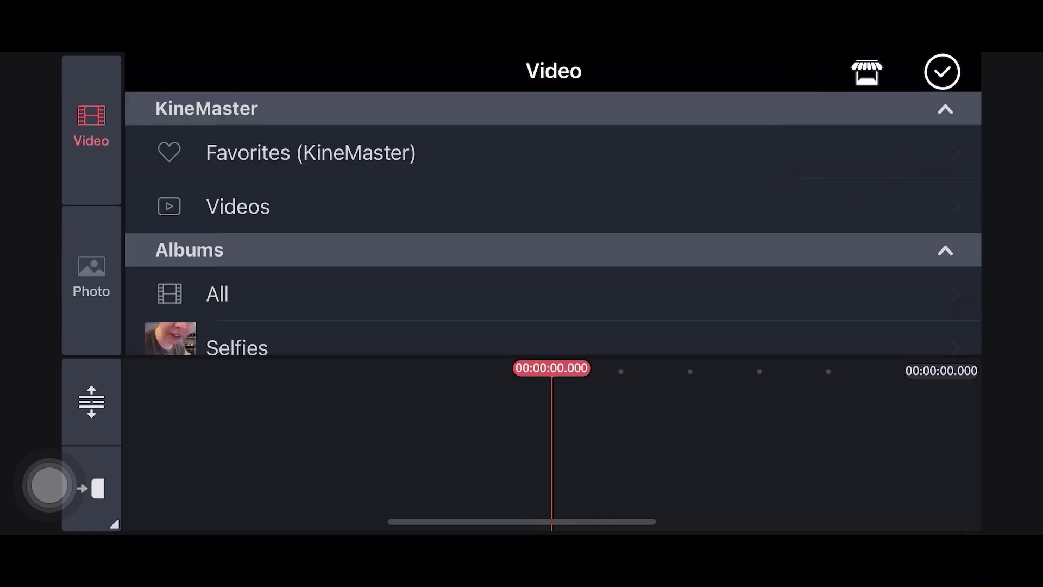
click(217, 295)
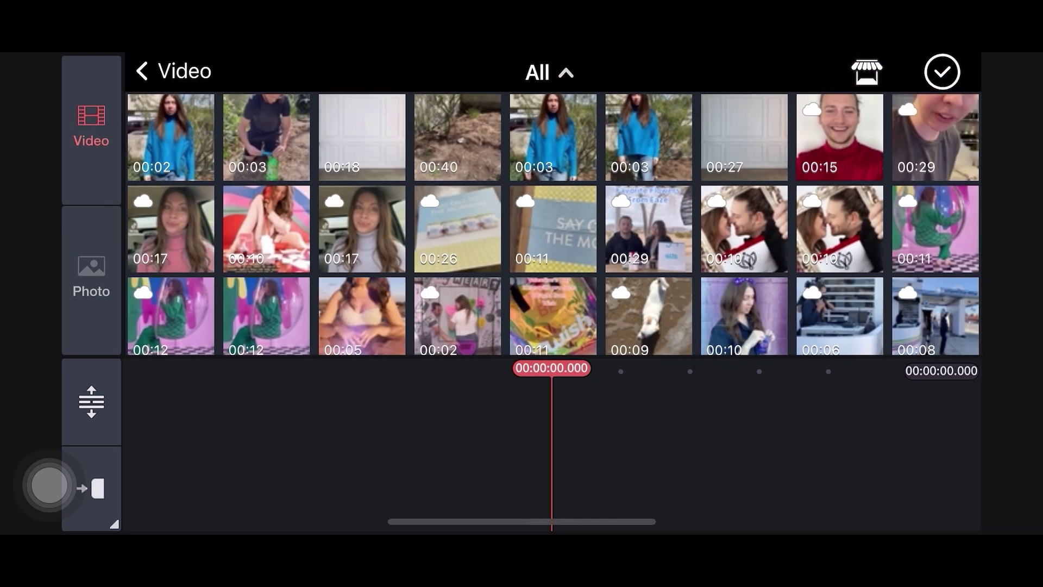
click(170, 137)
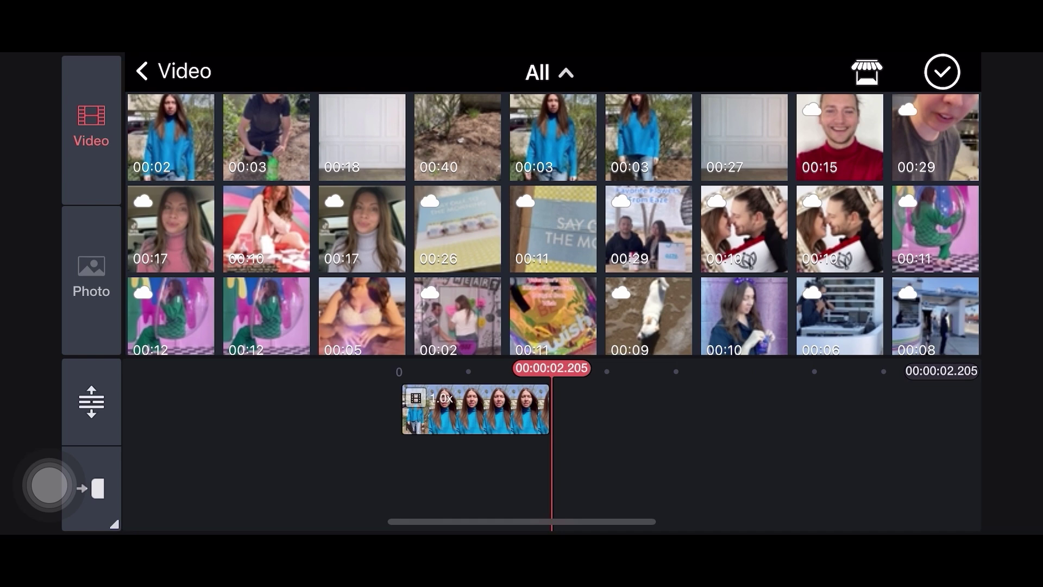
click(267, 137)
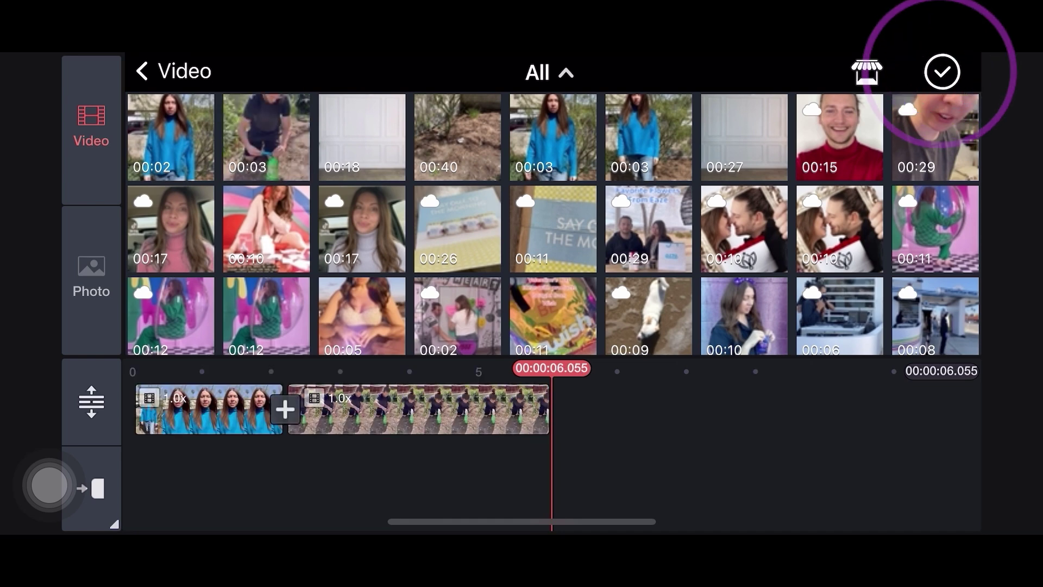
click(942, 71)
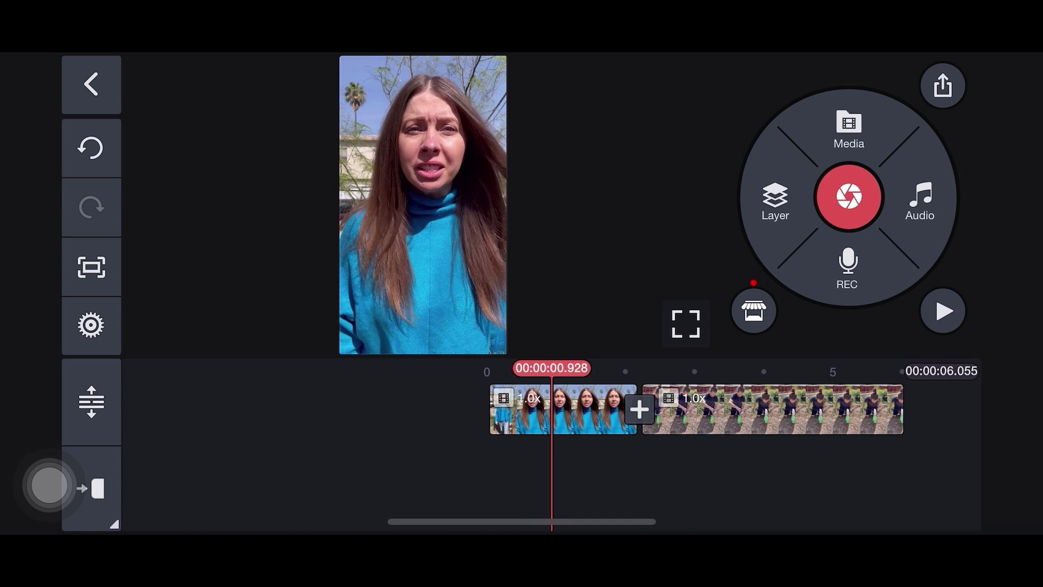
Split the woman-in-blue clip at the playhead using Trim / Split
click(552, 411)
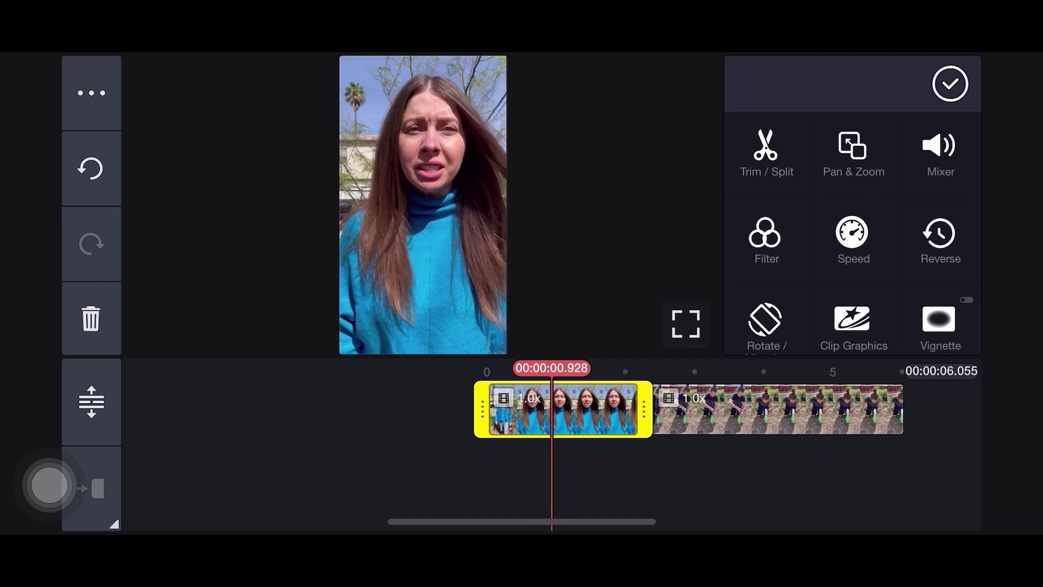
click(766, 151)
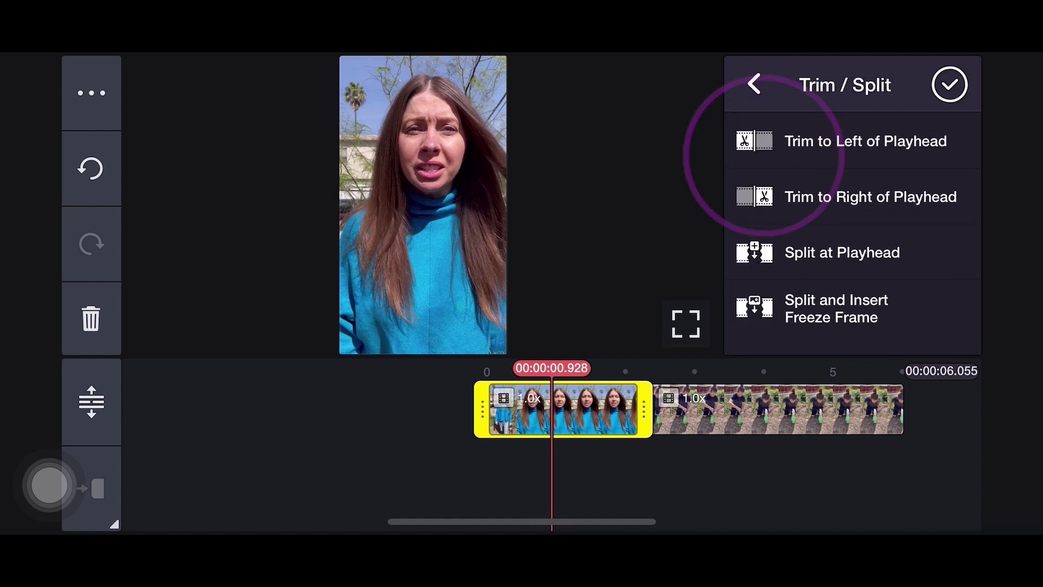
click(805, 253)
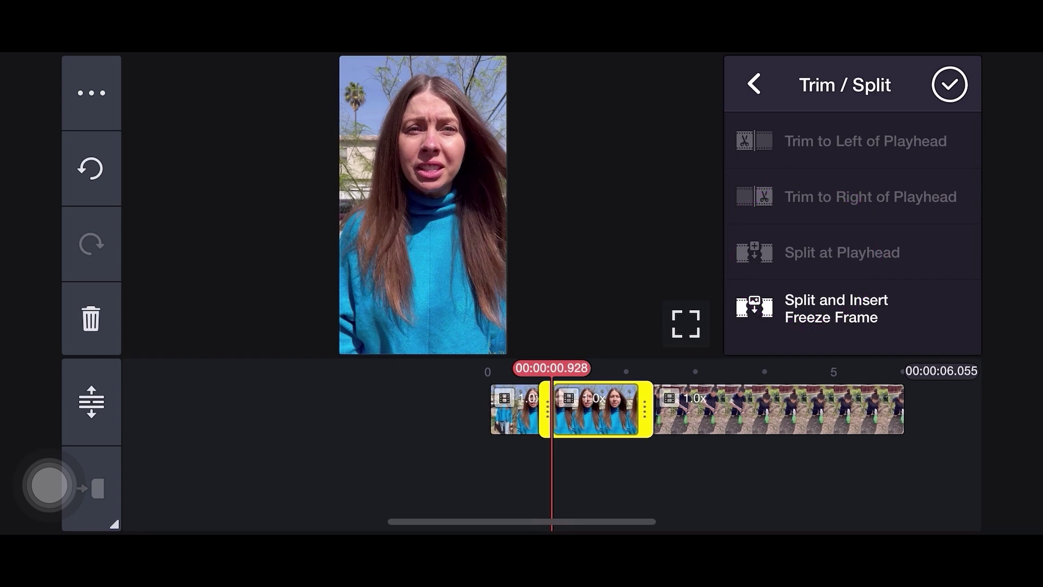
click(949, 83)
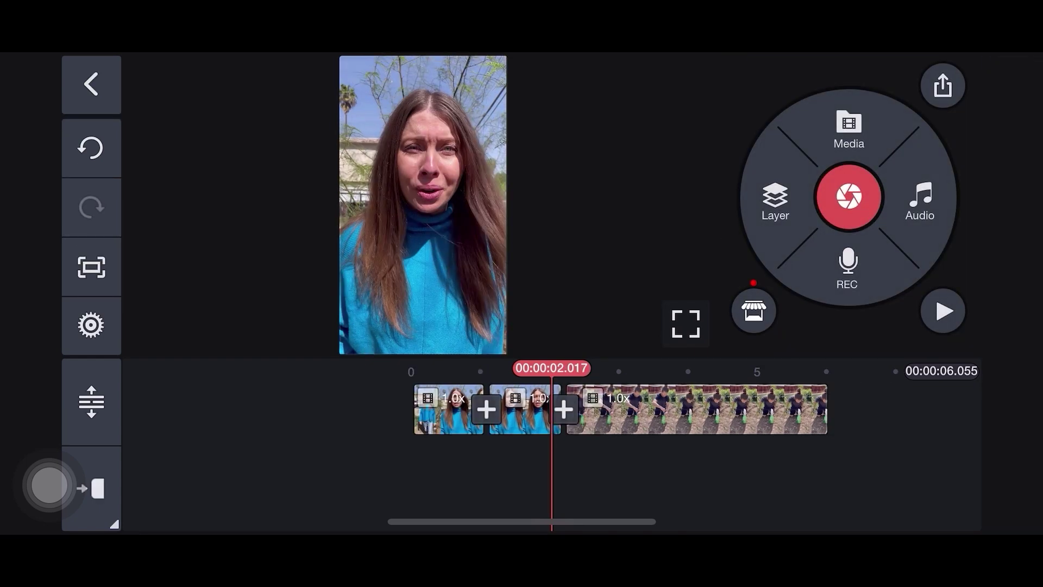
Move one half of the woman's clip to after the kneeling-man clip
click(511, 408)
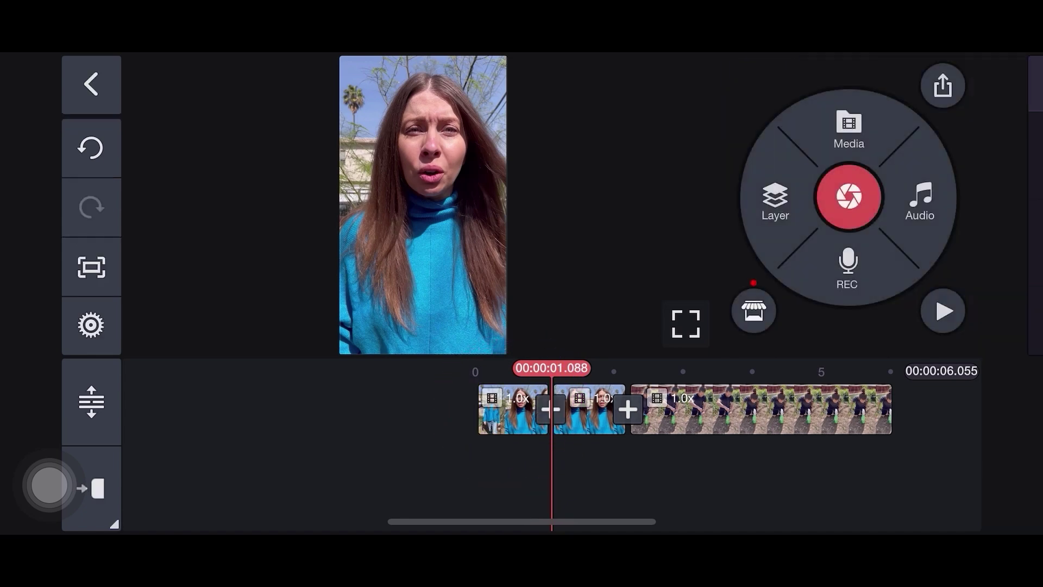
mouse_move(553, 487)
mouse_down()
mouse_move(624, 488)
mouse_move(553, 487)
mouse_move(781, 414)
mouse_move(768, 409)
mouse_up()
Apply Pan & Zoom to the kneeling-man clip, starting close on him and ending on the full frame
click(638, 410)
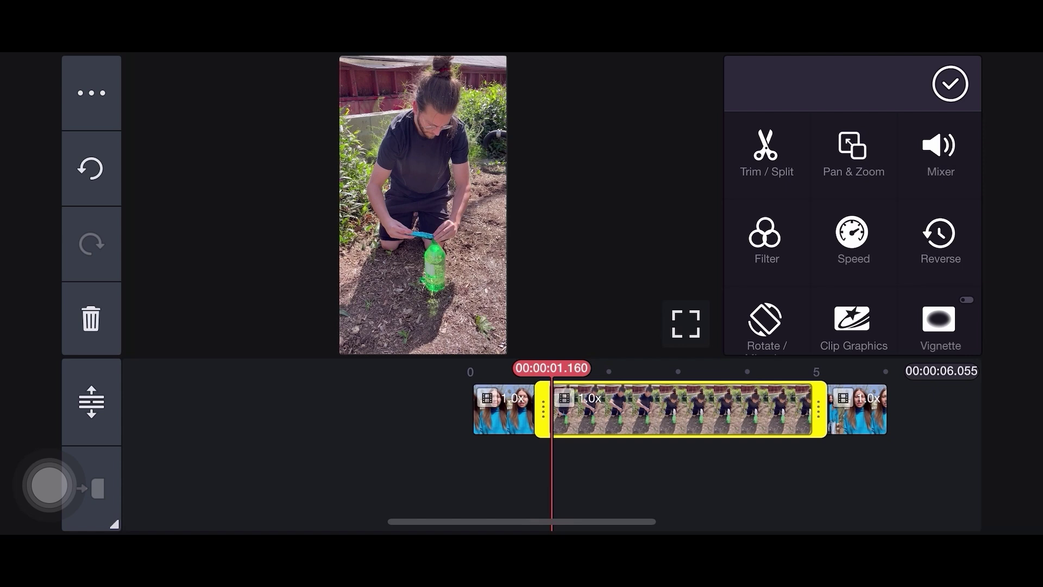
click(853, 153)
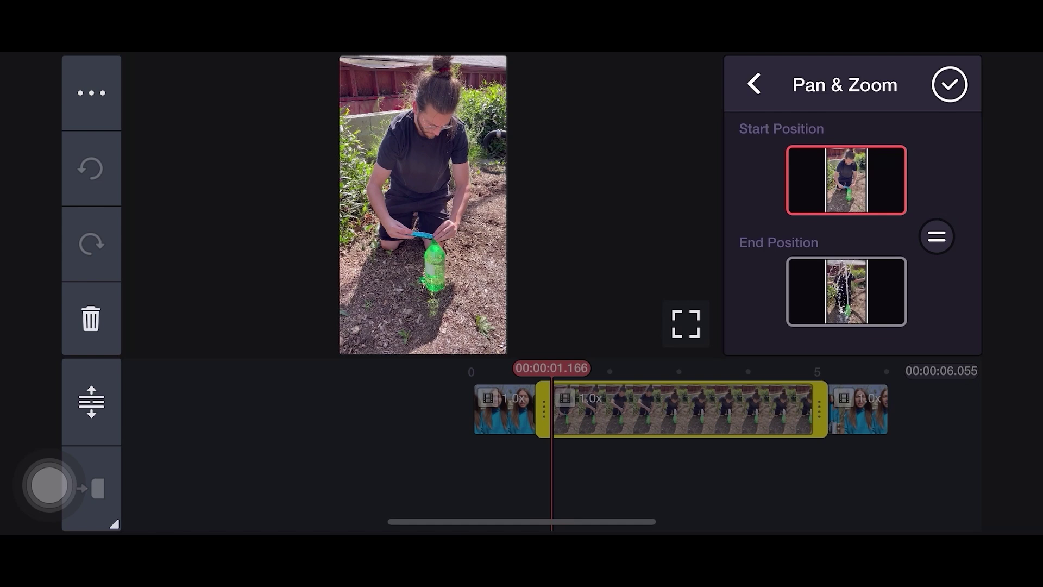
click(846, 179)
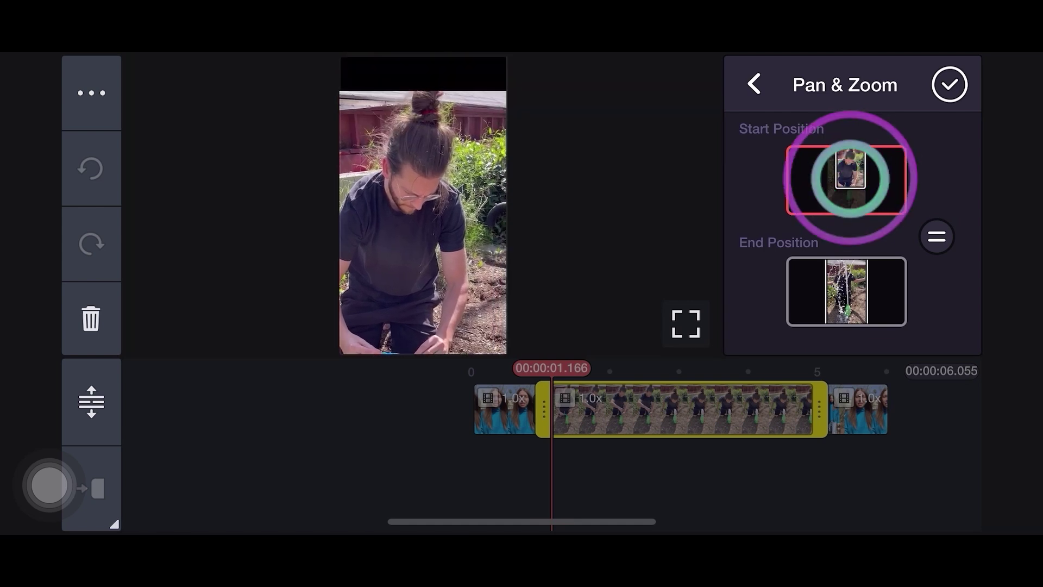
drag(488, 290, 476, 318)
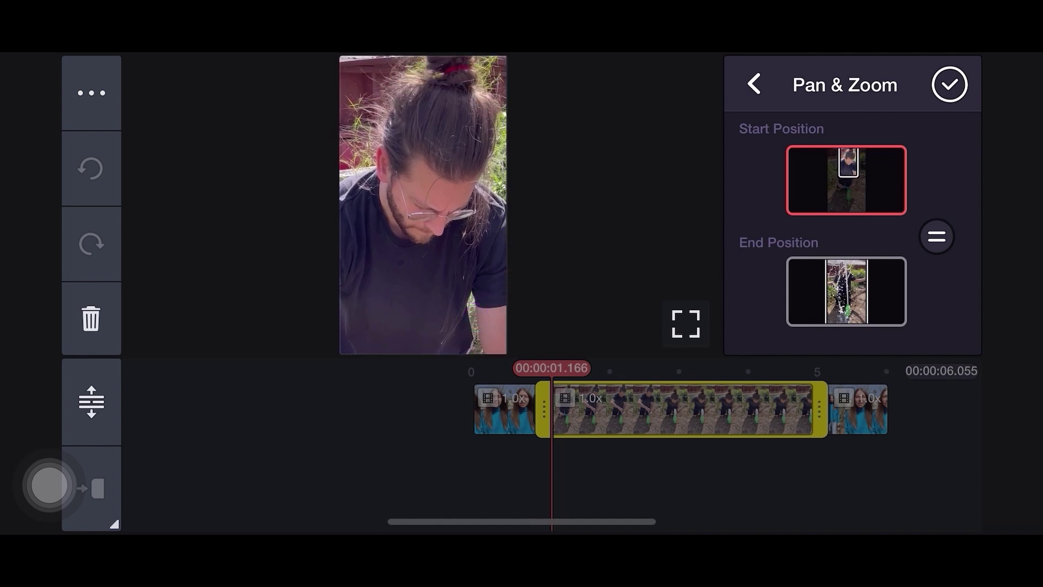
click(846, 290)
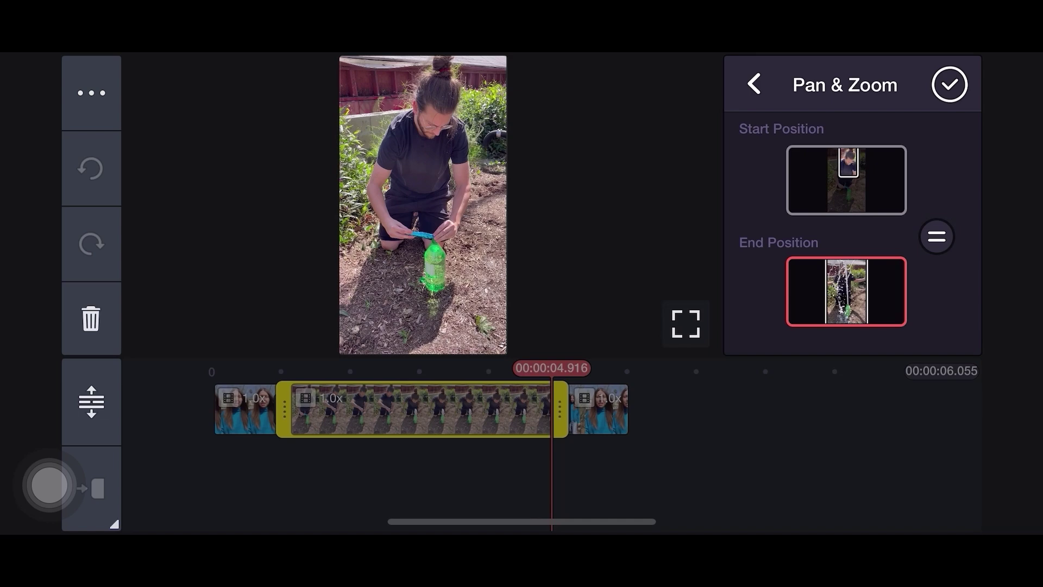
click(950, 84)
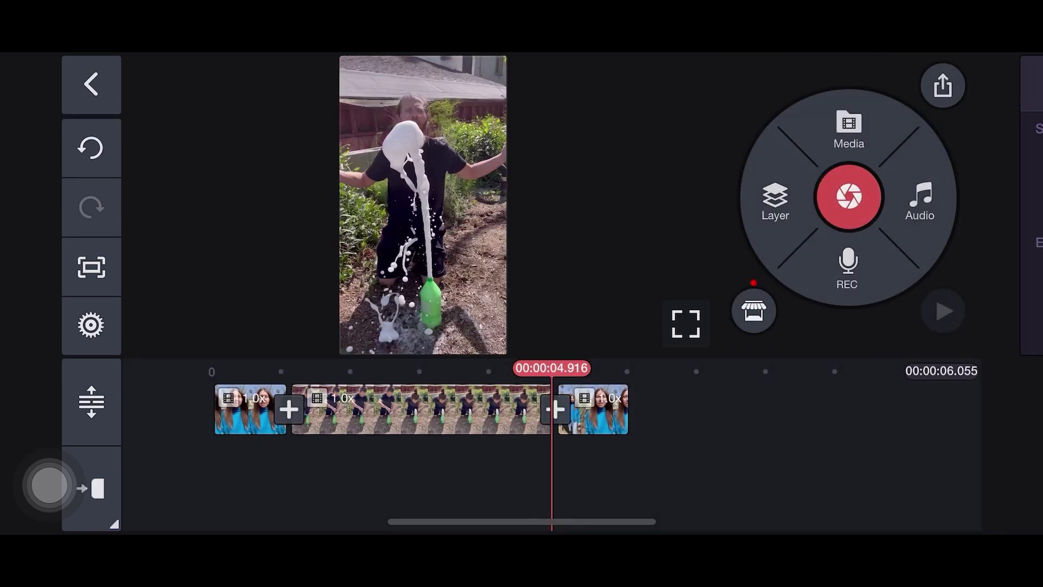
Browse transitions for the first clip junction into Fun Transitions and the asset store
drag(367, 456, 586, 457)
mouse_move(651, 456)
mouse_down()
mouse_move(367, 456)
mouse_move(598, 456)
mouse_up()
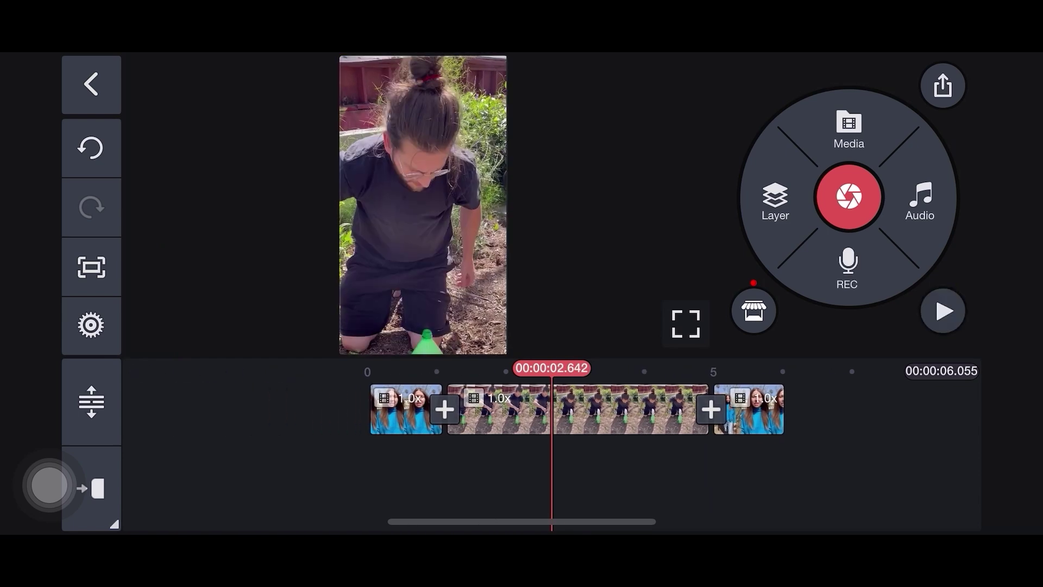
click(444, 408)
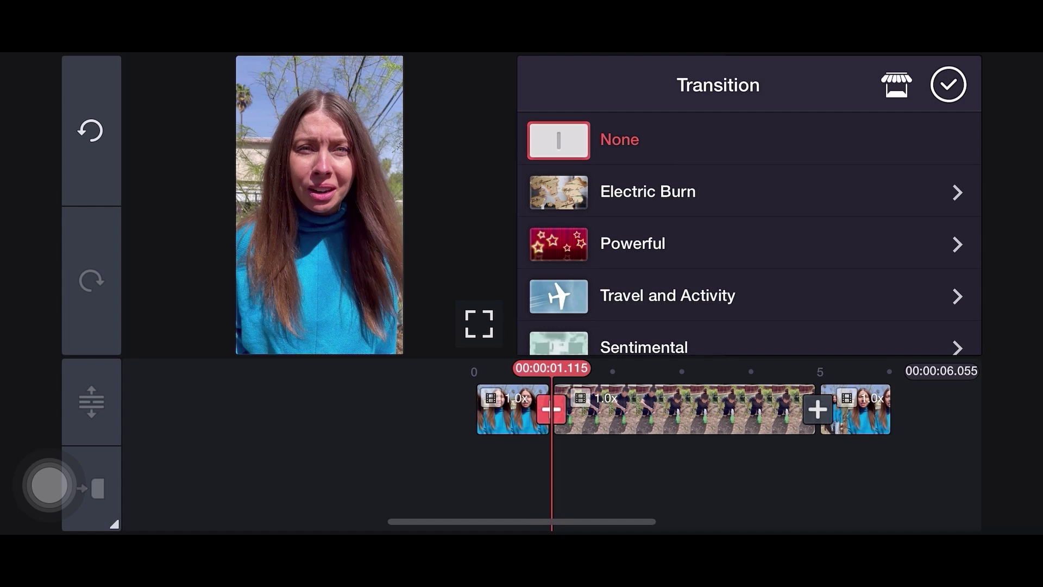
drag(882, 305, 880, 233)
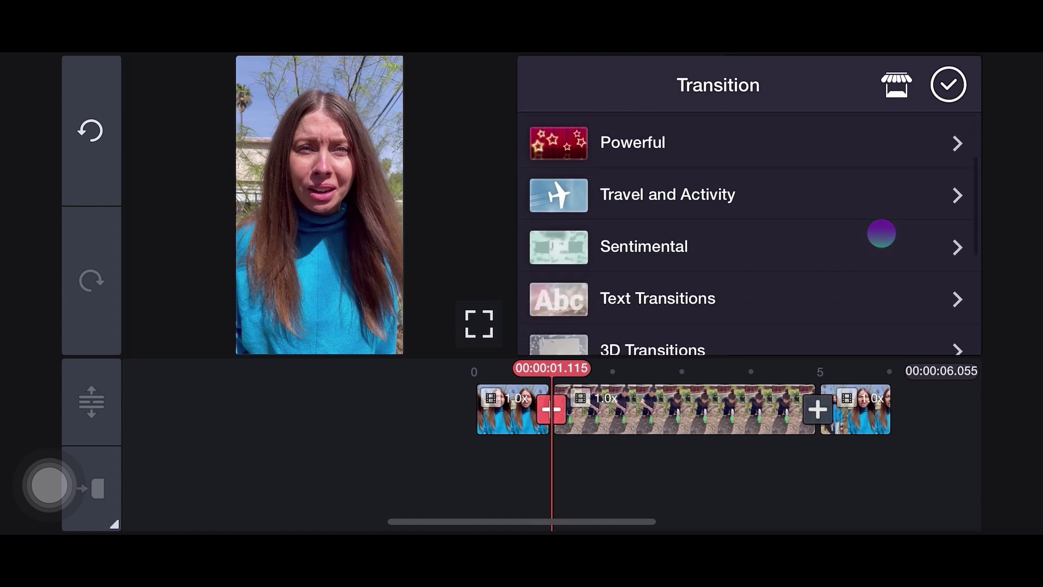
drag(882, 306, 880, 163)
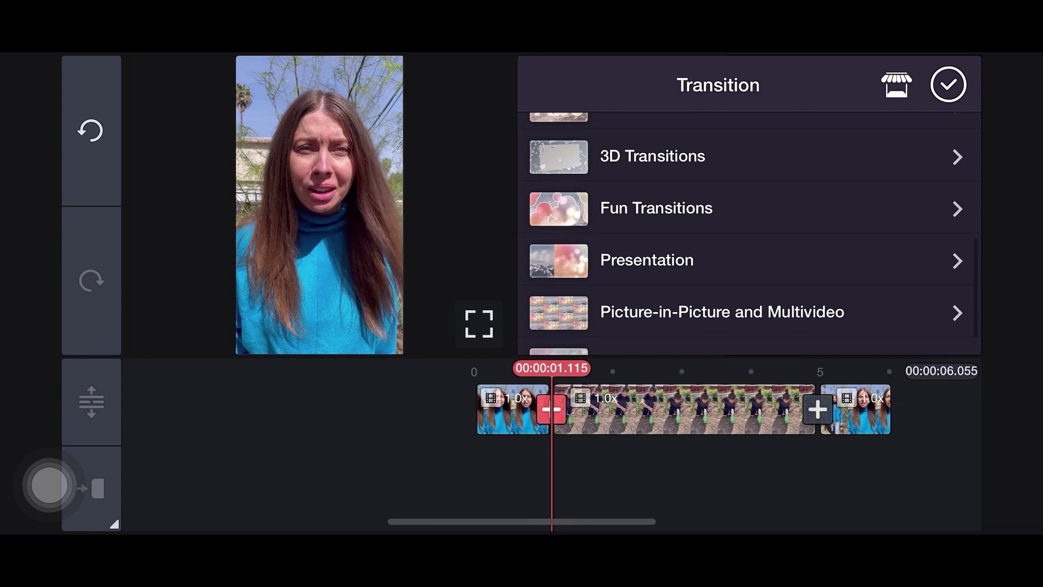
click(596, 217)
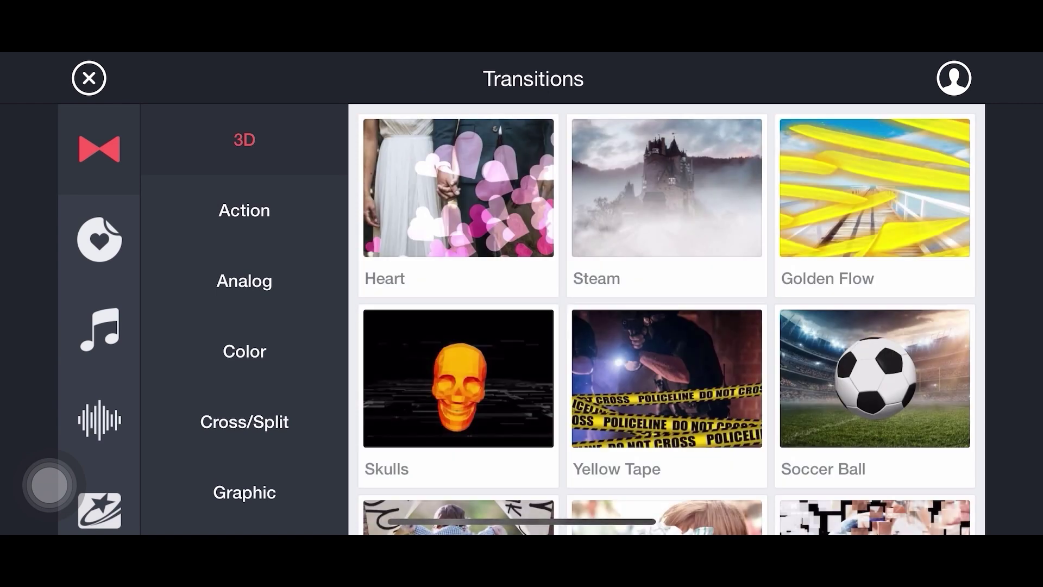
scroll(244, 326, down, 3)
scroll(99, 326, down, 4)
Browse Clip Graphics, Sound Effects, Music and Effects store categories, then leave the store
click(99, 186)
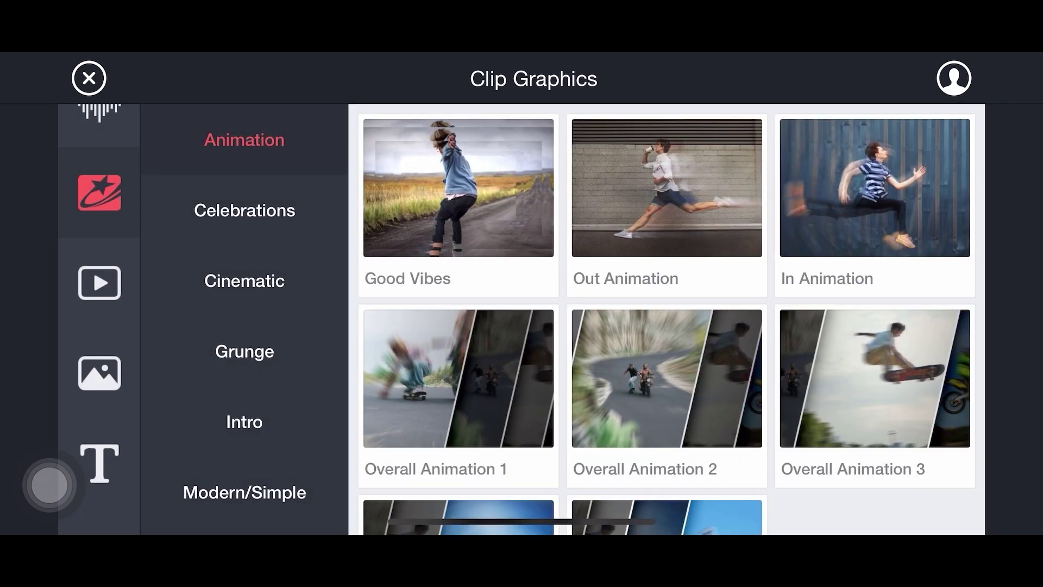
click(99, 283)
click(100, 372)
scroll(100, 326, up, 3)
click(100, 259)
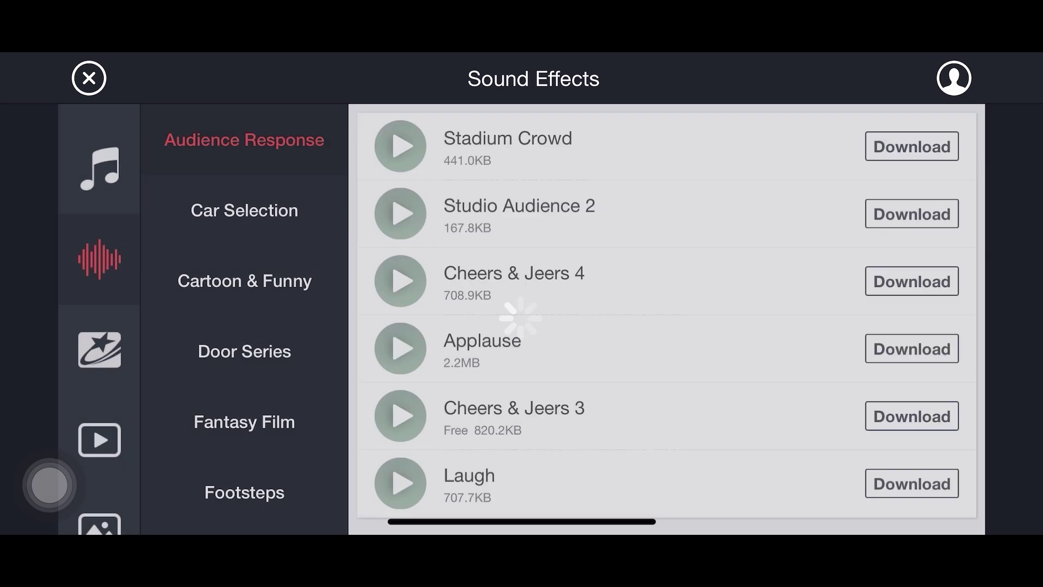
click(99, 168)
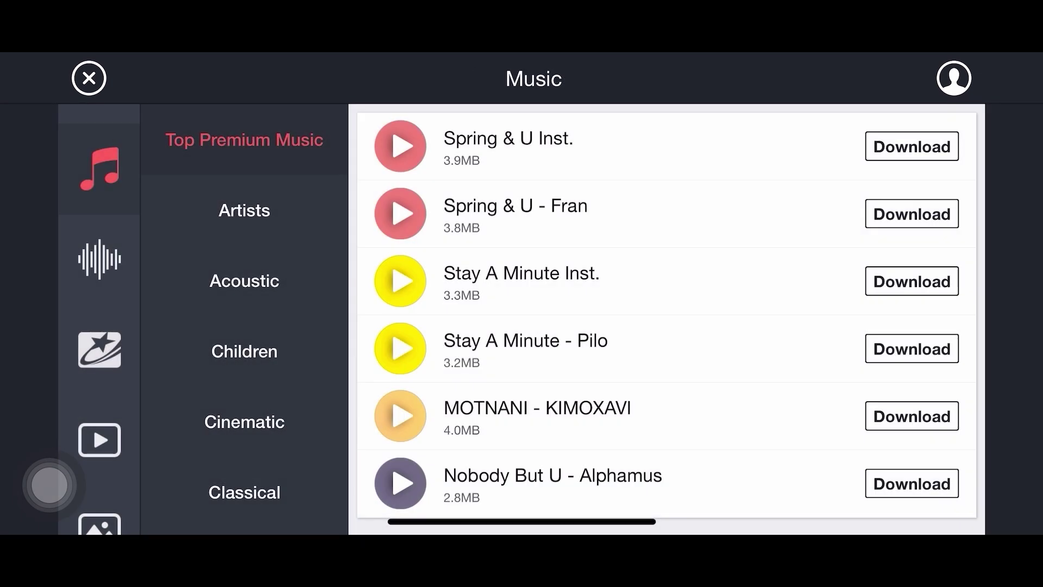
scroll(99, 326, up, 3)
click(100, 204)
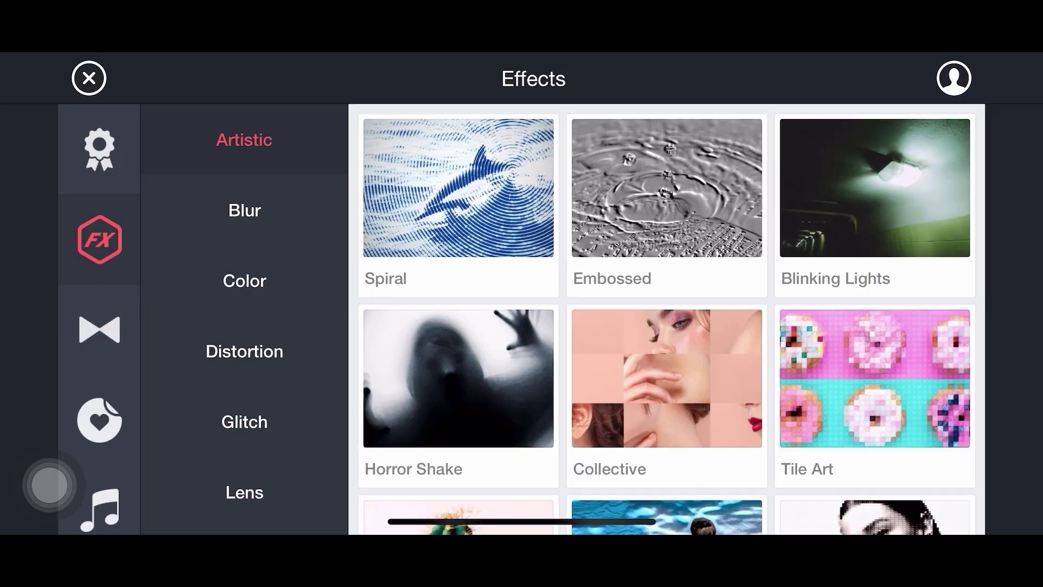
click(90, 79)
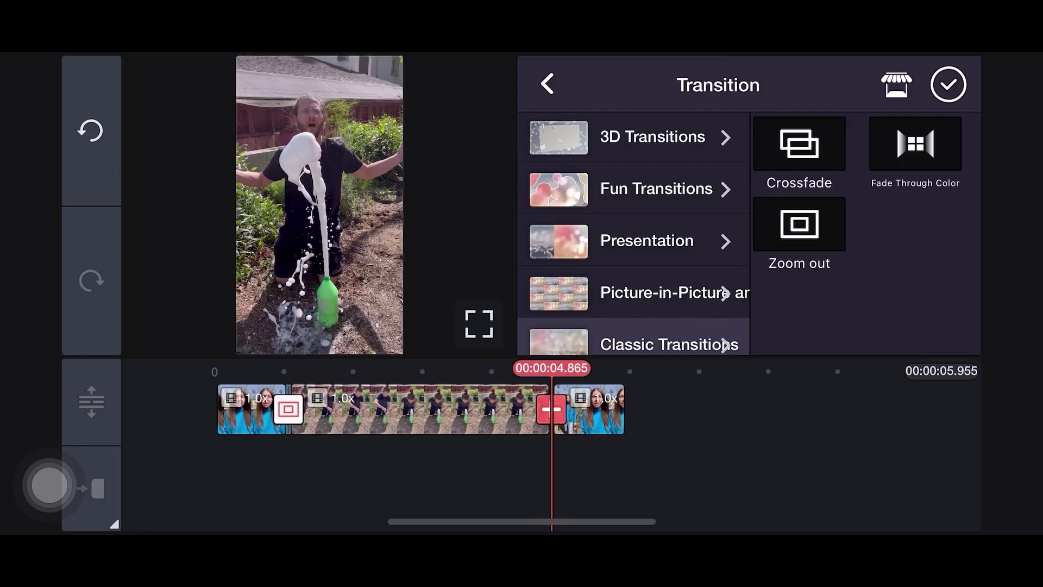
Apply a 0.1-second Crossfade to the second clip junction and play the sequence back
click(915, 145)
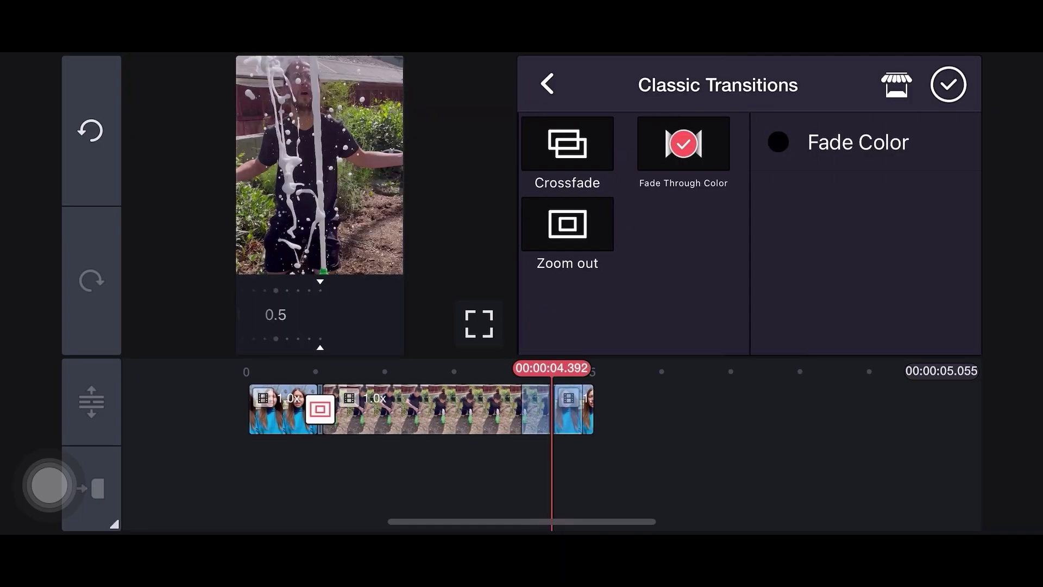
click(567, 144)
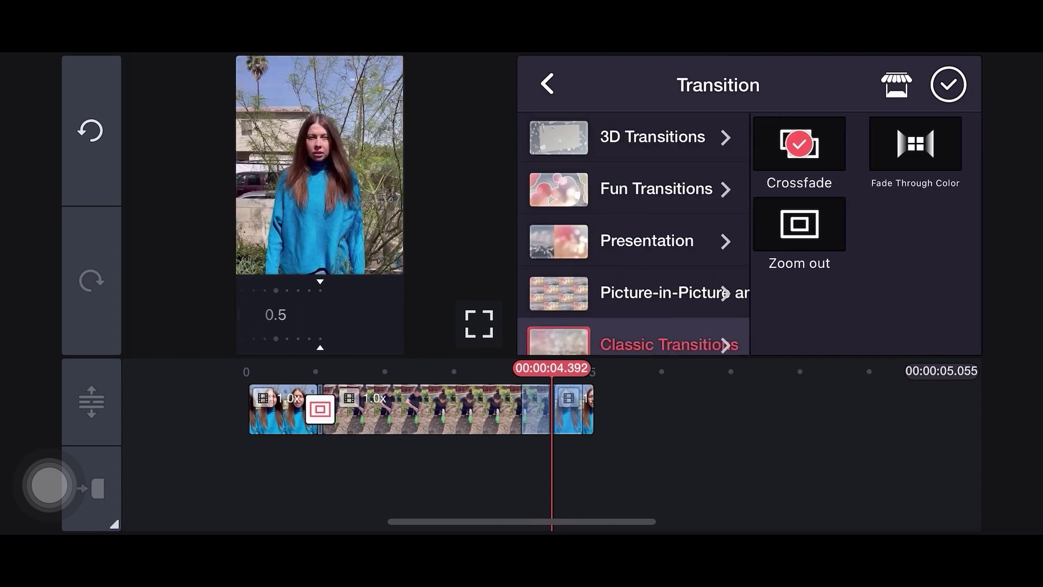
drag(276, 314, 389, 315)
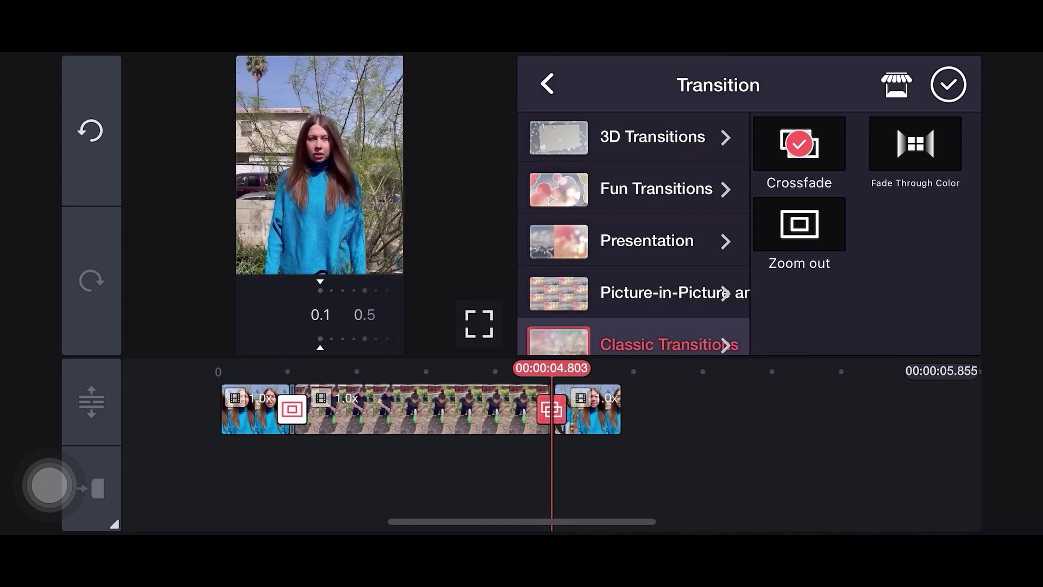
click(949, 84)
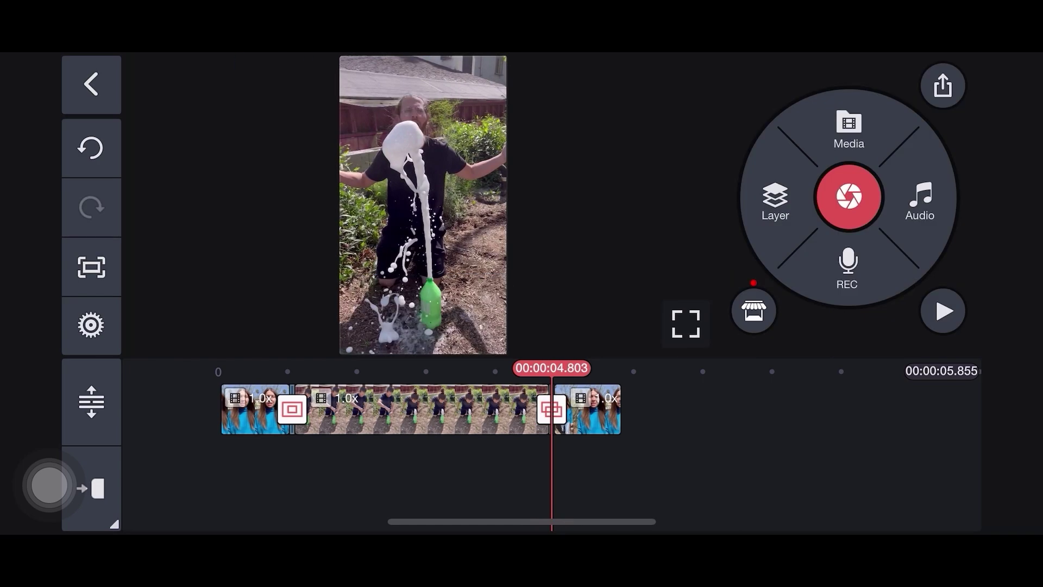
drag(367, 408, 693, 407)
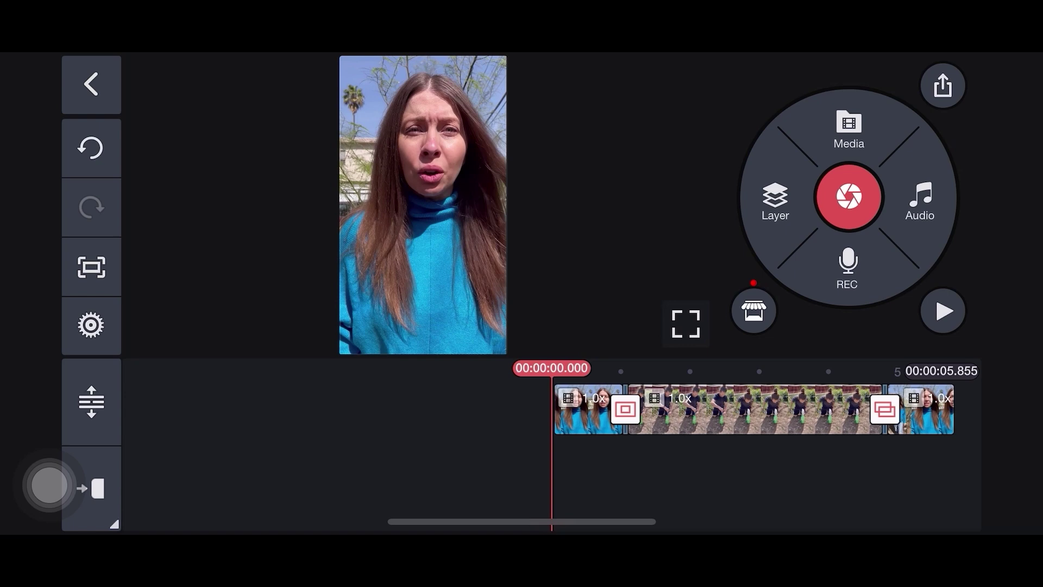
click(943, 310)
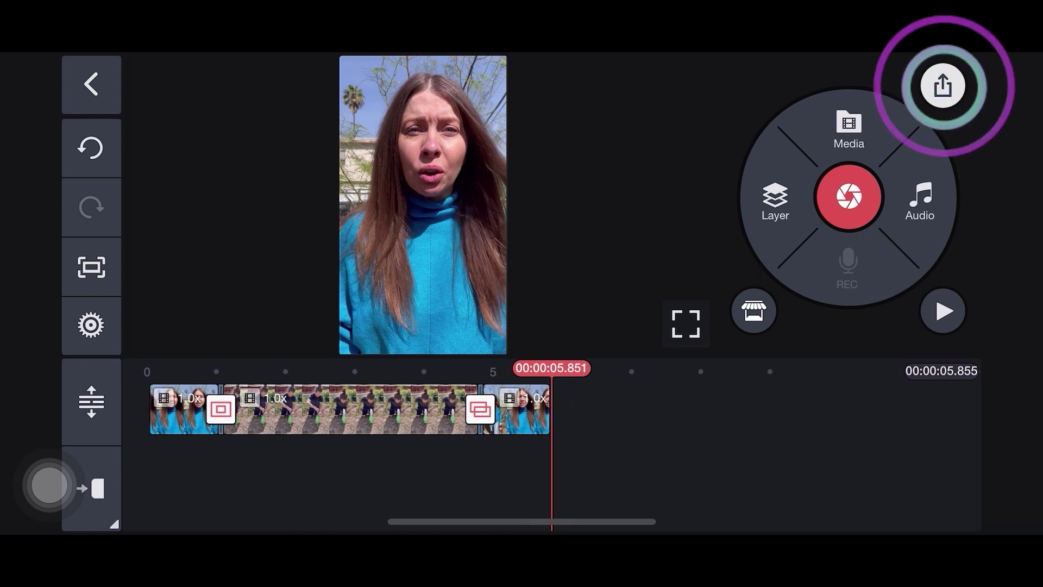
click(942, 85)
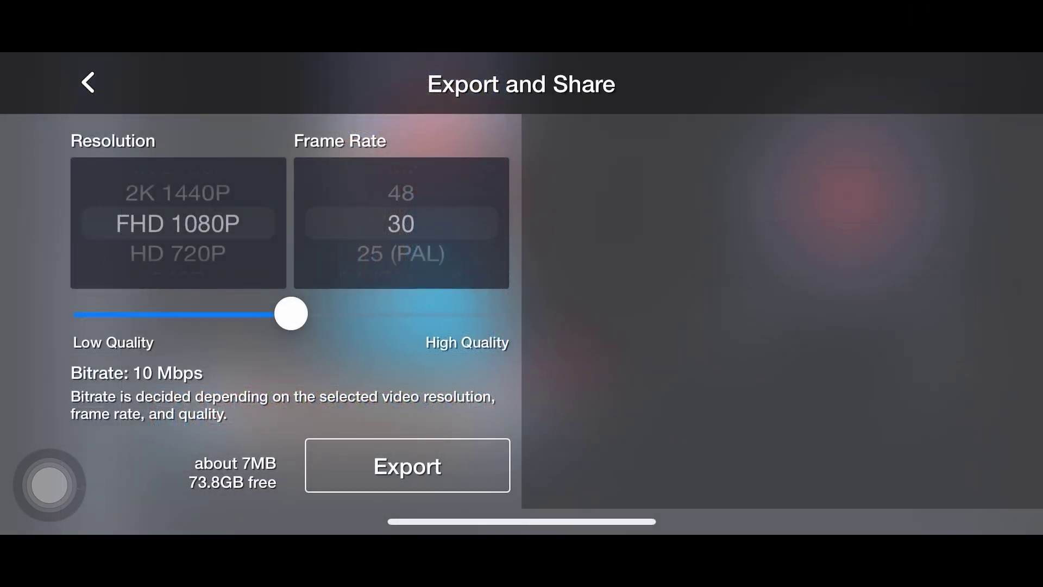
Export the video at FHD 1080P, 60 fps, 32 Mbps and bring up its share options
drag(260, 340, 330, 339)
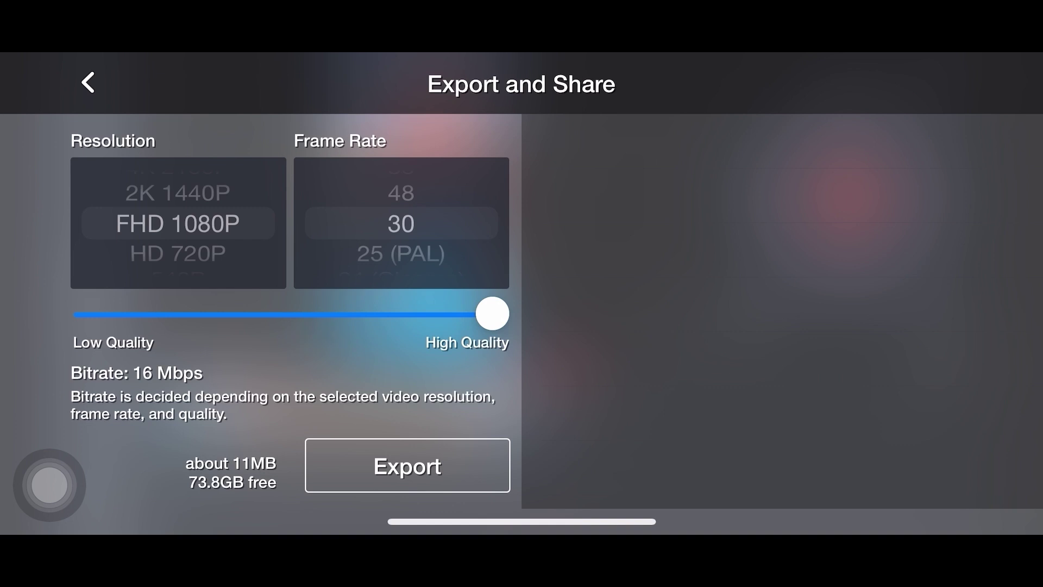
drag(481, 173, 480, 244)
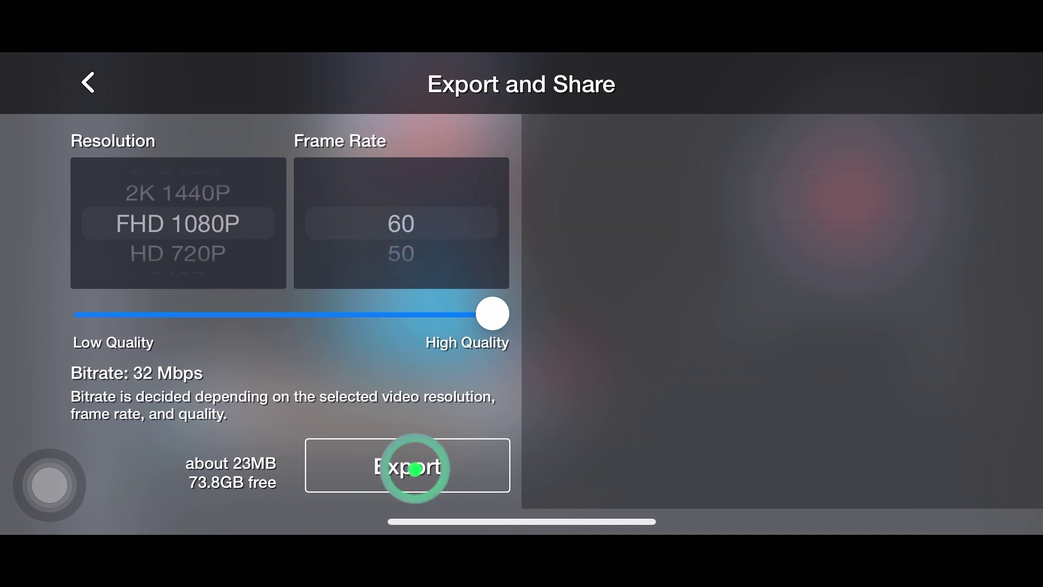
click(415, 469)
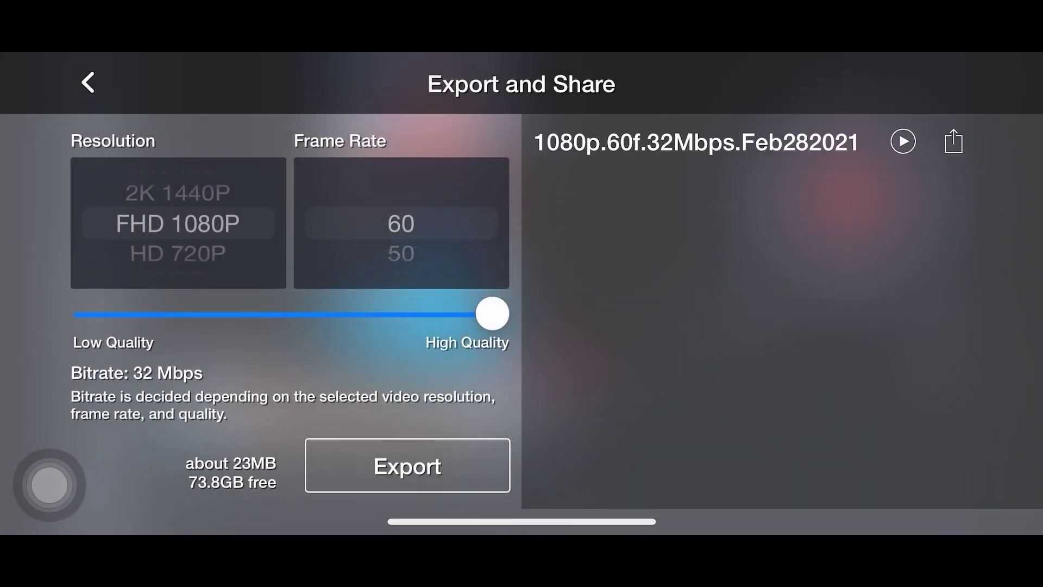
click(953, 141)
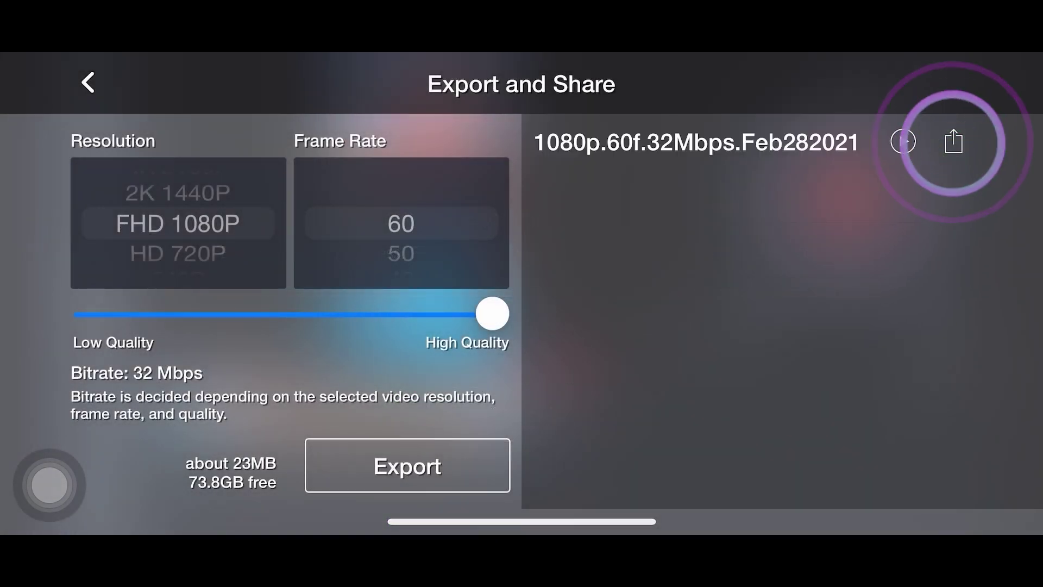